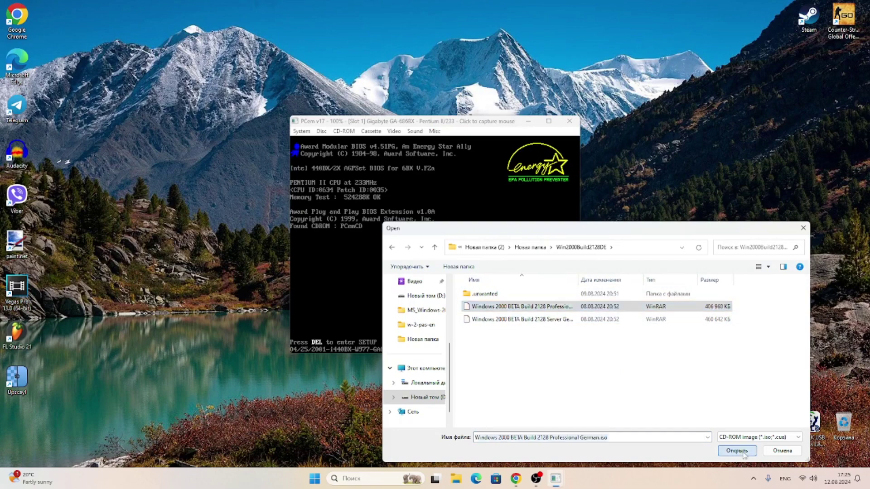
- Restart the virtual machine and enter its CMOS setup utility
click(301, 131)
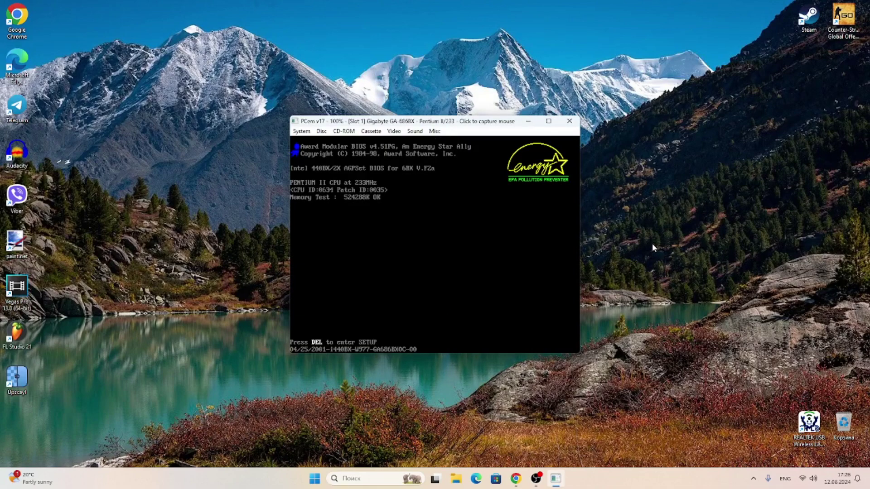
key(Delete)
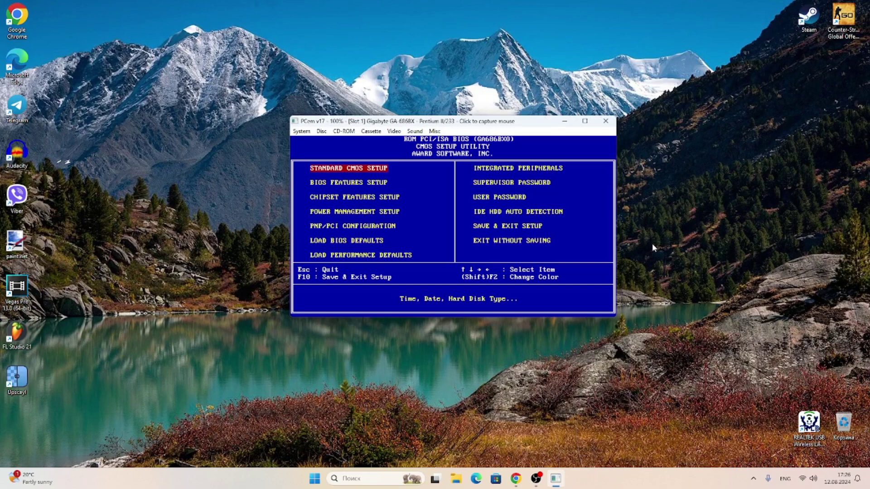
- Check the boot sequence in the BIOS Features Setup and return to the main setup screen
key(Down)
key(Return)
key(Down)
key(Down)
key(Down)
key(Down)
key(Down)
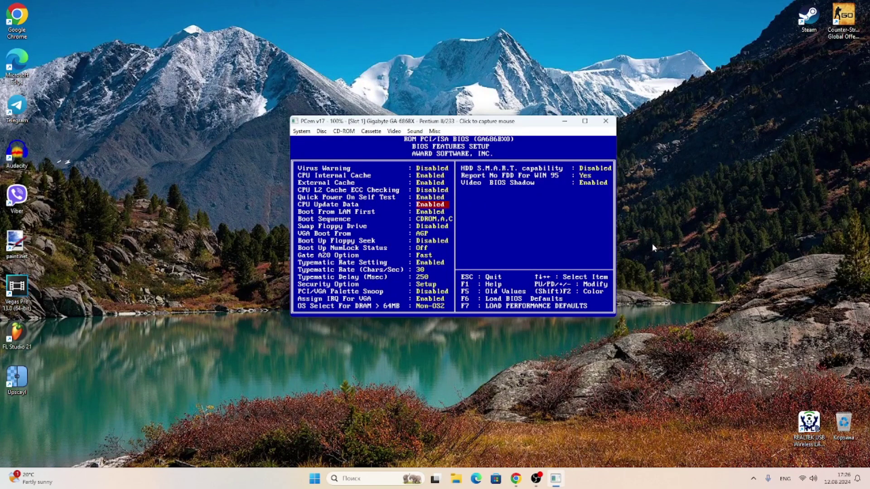
key(Escape)
- Run IDE HDD Auto Detection, choosing option 1 (NORMAL) for the primary master and accepting the remaining drive entries
key(Down)
key(Down)
key(Down)
key(Down)
key(Down)
key(Down)
key(Down)
key(Down)
key(Down)
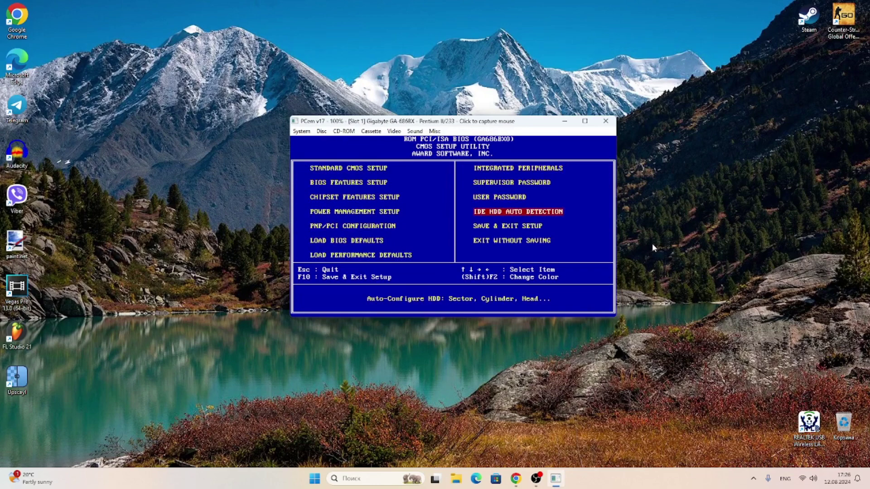
key(Return)
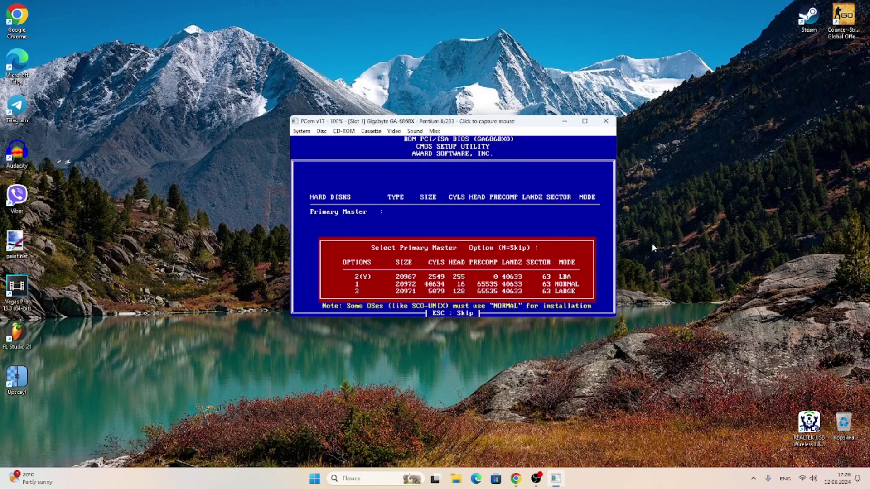
key(1)
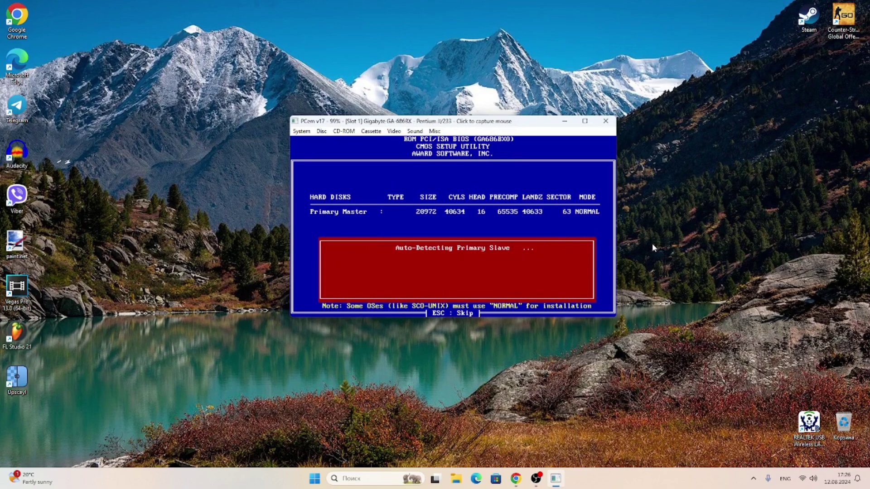
key(Return)
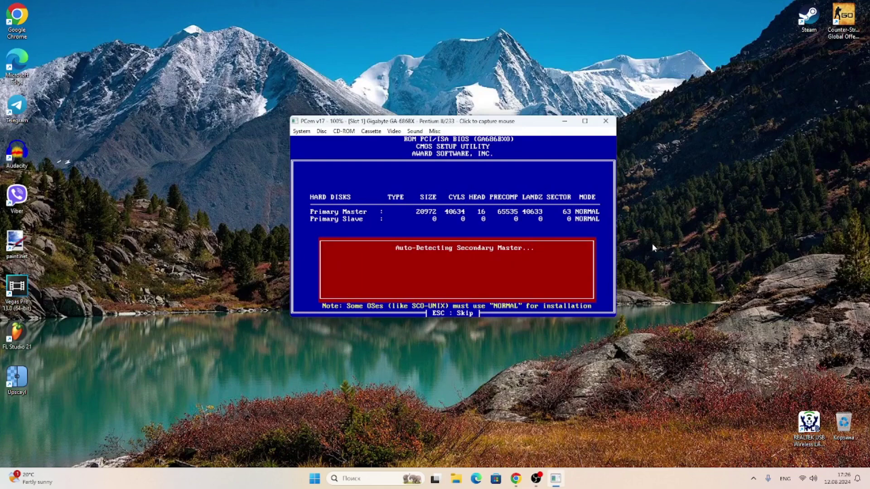
key(Return)
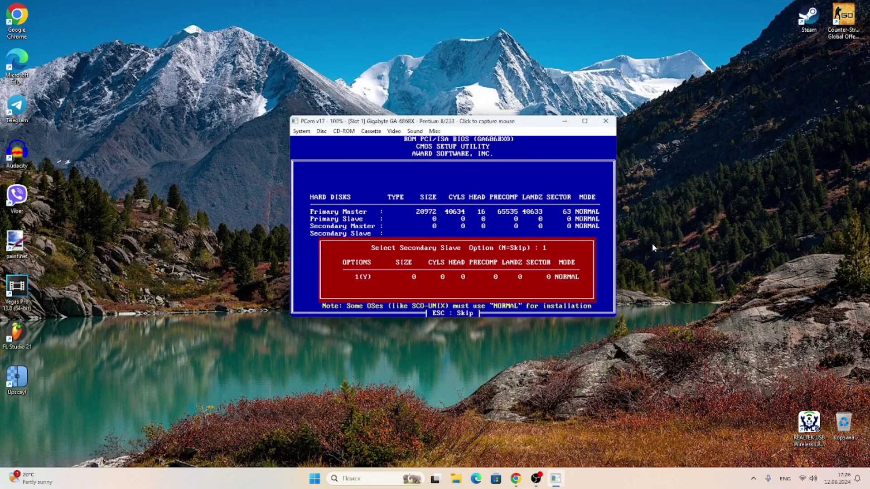
key(Return)
- Save the CMOS settings and exit the setup utility so the machine boots from the CD
key(Down)
key(Return)
key(y)
key(Return)
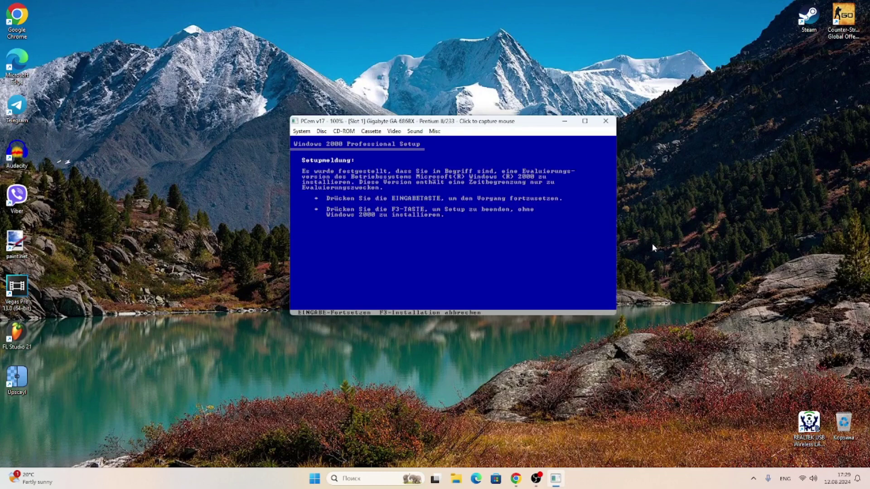
- Start a new Windows 2000 installation, agree to overwrite the startup disk and accept the license agreement
key(Return)
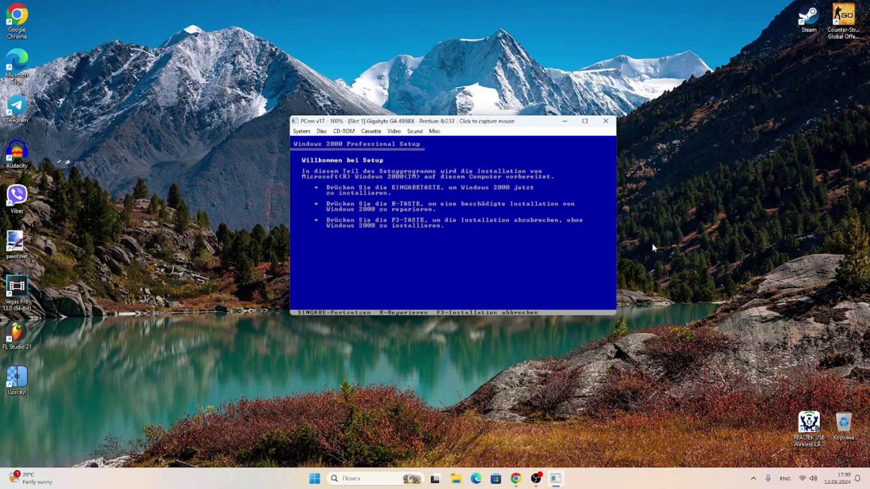
key(Return)
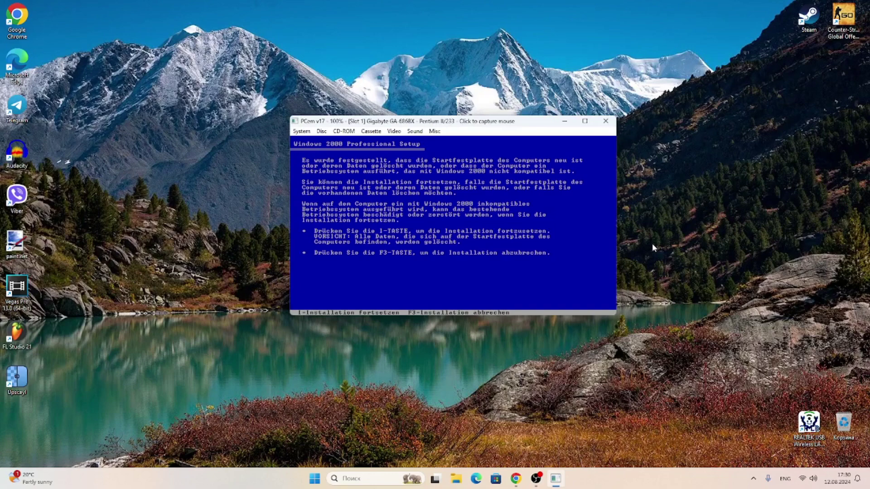
key(i)
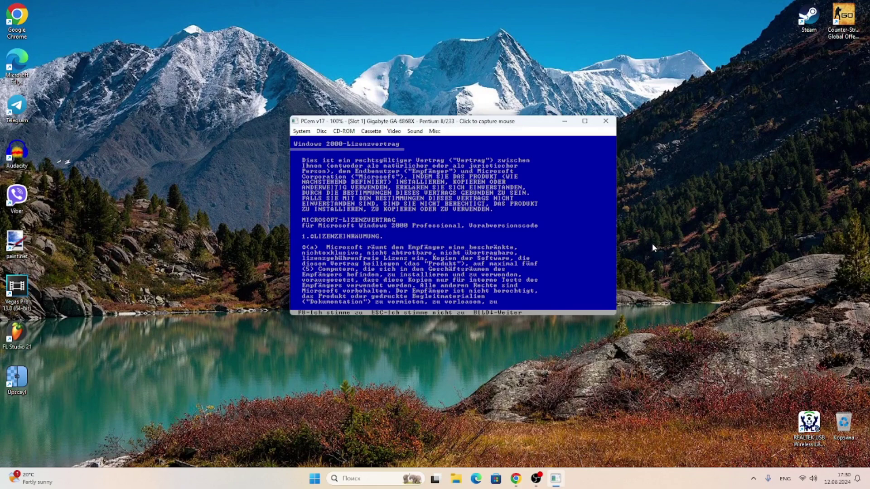
key(F8)
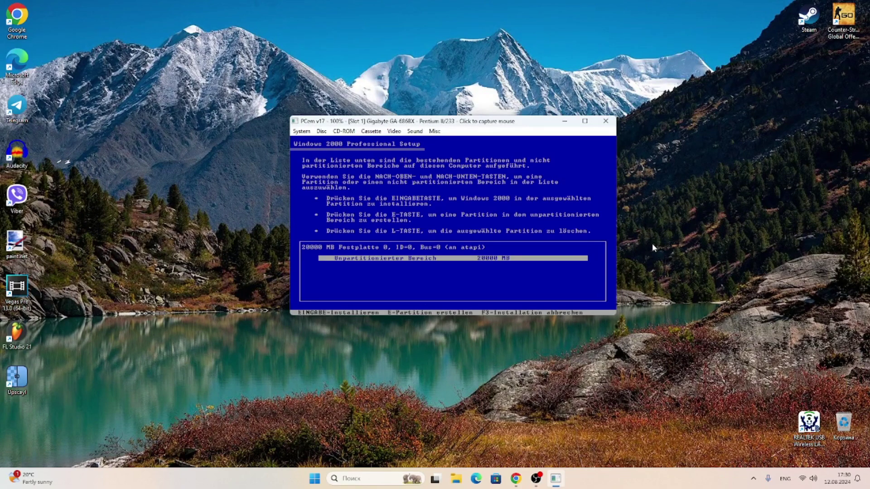
- Install to the unpartitioned 20000 MB space and format the new partition with NTFS
key(Return)
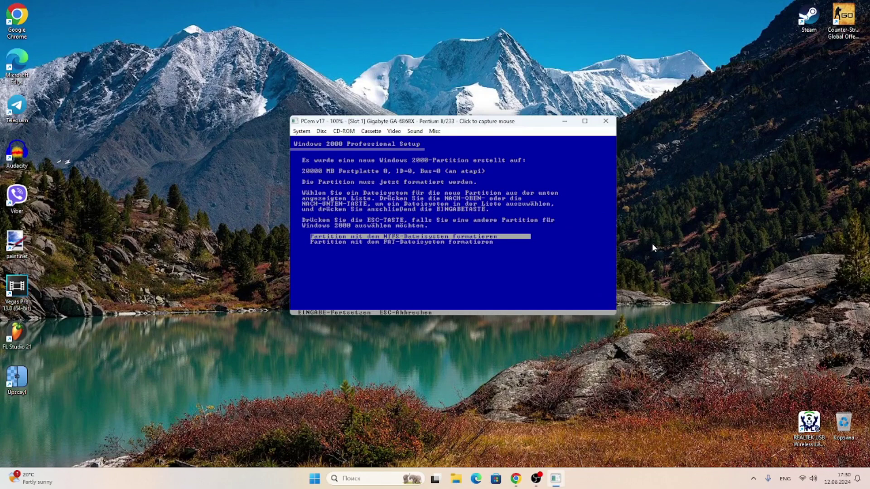
key(Return)
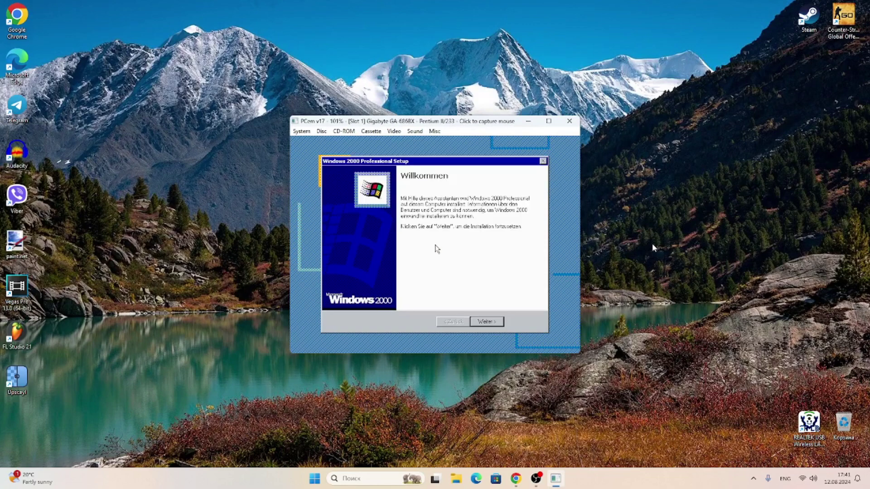
- Continue past the setup wizard's welcome page and accept the default German regional and keyboard settings
click(437, 248)
click(483, 320)
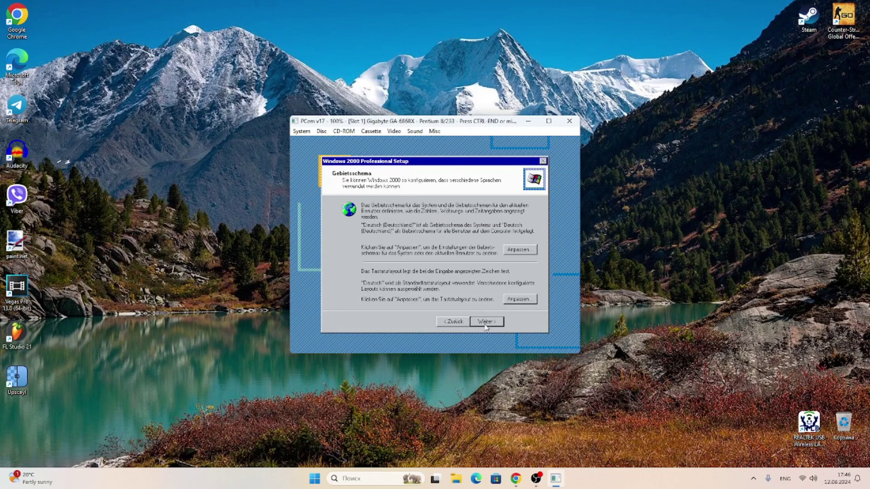
click(486, 323)
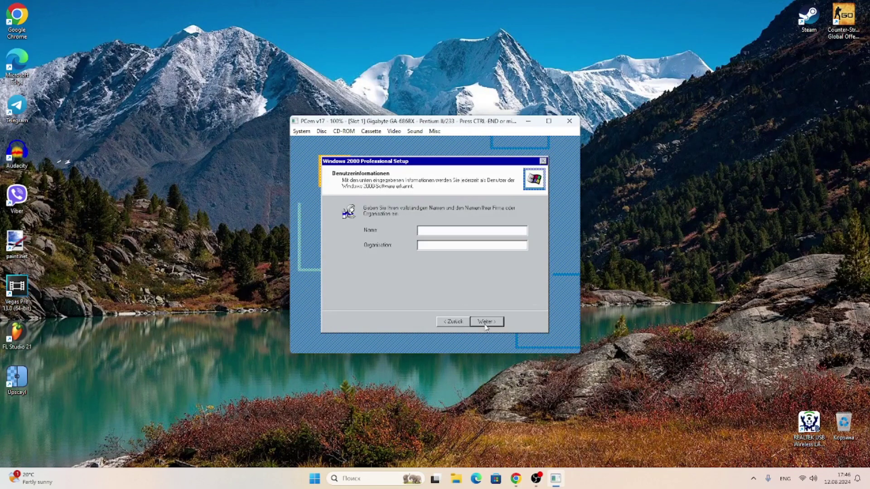
- Enter the user's name, leave the organization blank and continue to the date and time settings
text(Iz)
click(492, 322)
click(492, 322)
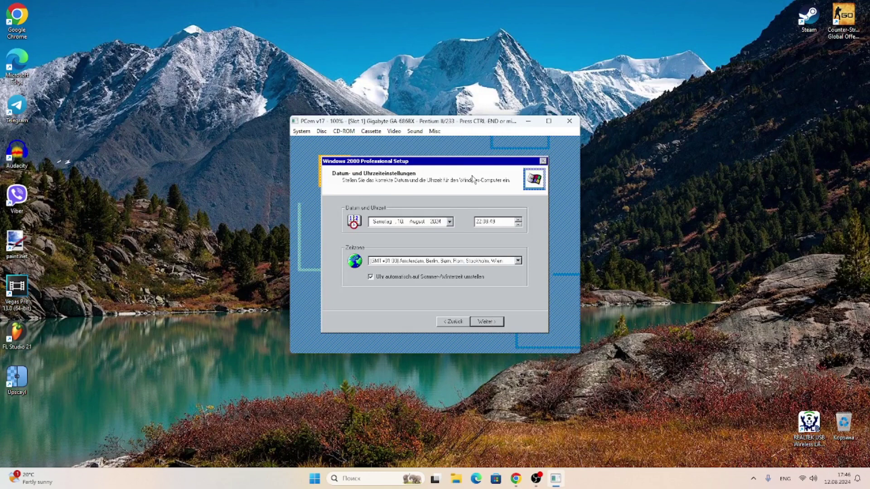
- Set the date to 12 August 2024 and the hour to 17
click(449, 222)
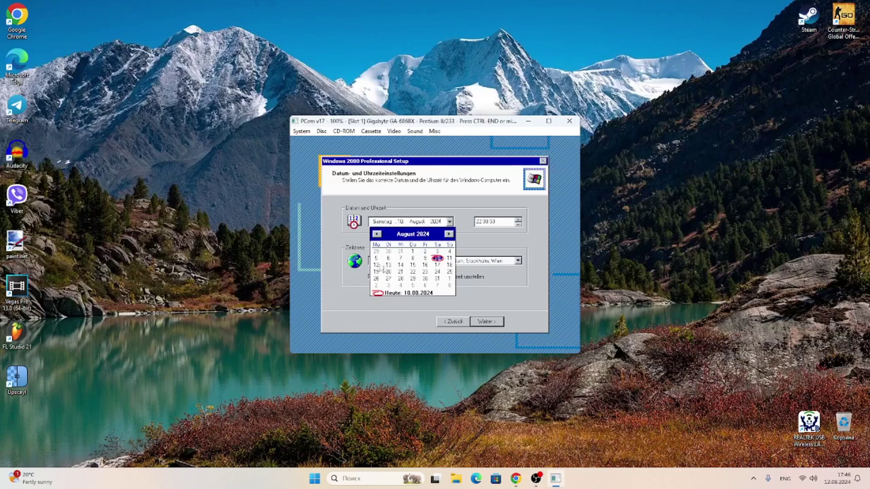
click(378, 265)
click(480, 225)
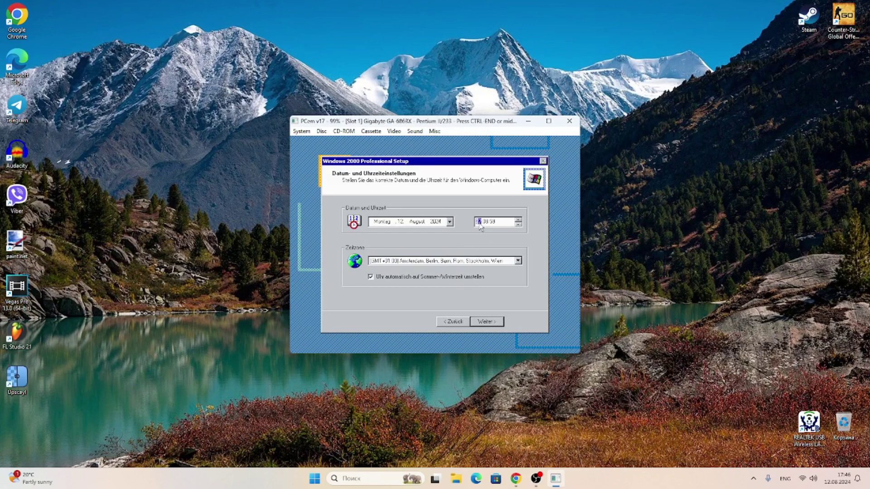
text(7)
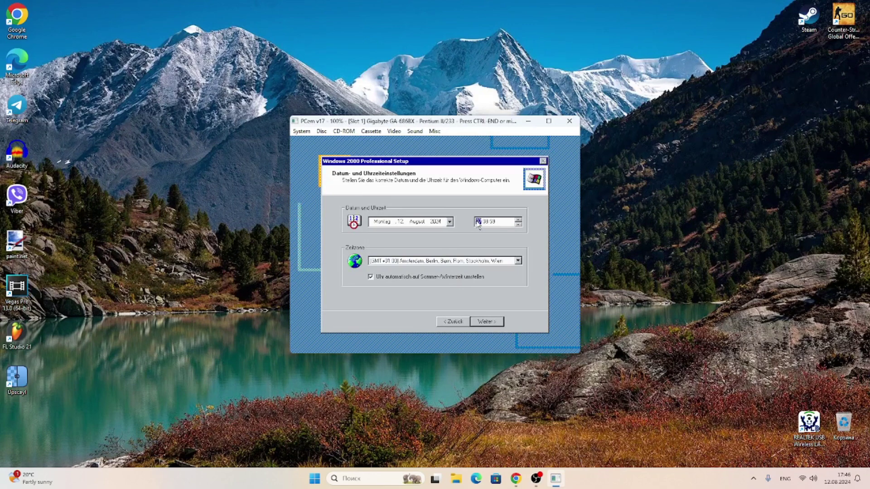
text(17)
- Set the minutes to 47 and the seconds to 03, then continue with the default time zone
click(486, 224)
text(4)
text(5)
text(6)
text(6)
click(485, 222)
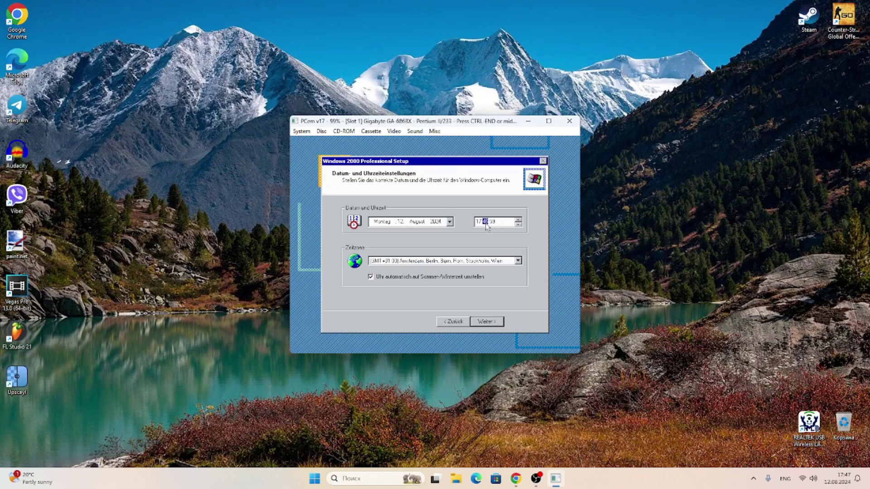
text(47:)
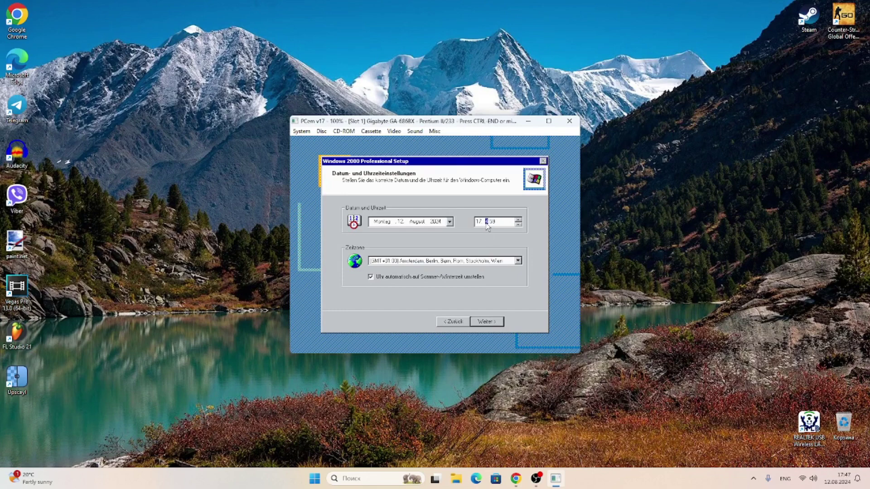
text(03)
click(491, 324)
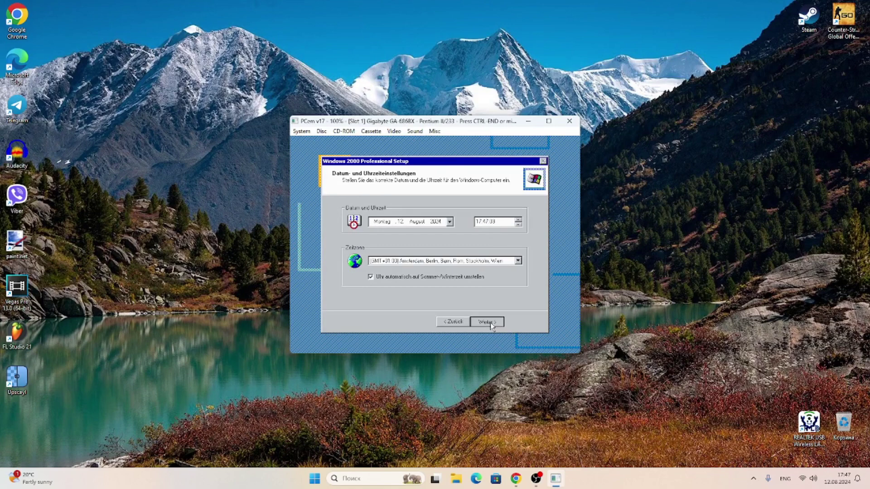
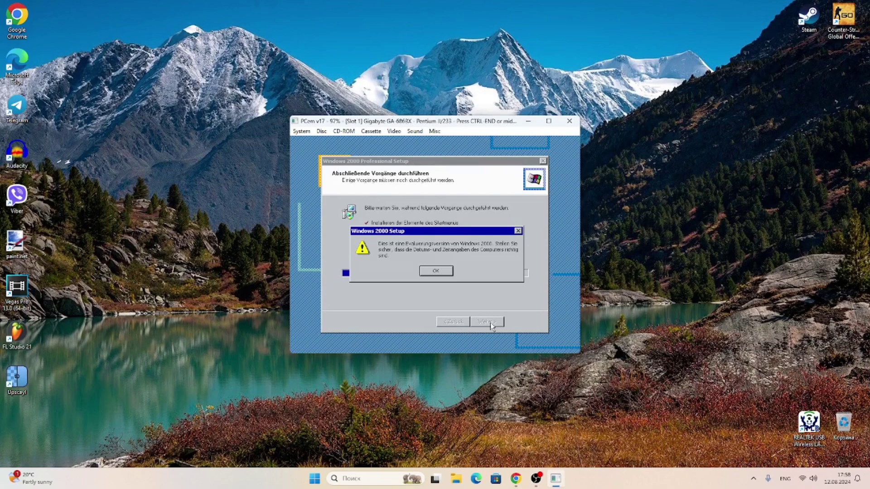
- Acknowledge the evaluation version notice and accept the current date and time properties
click(450, 271)
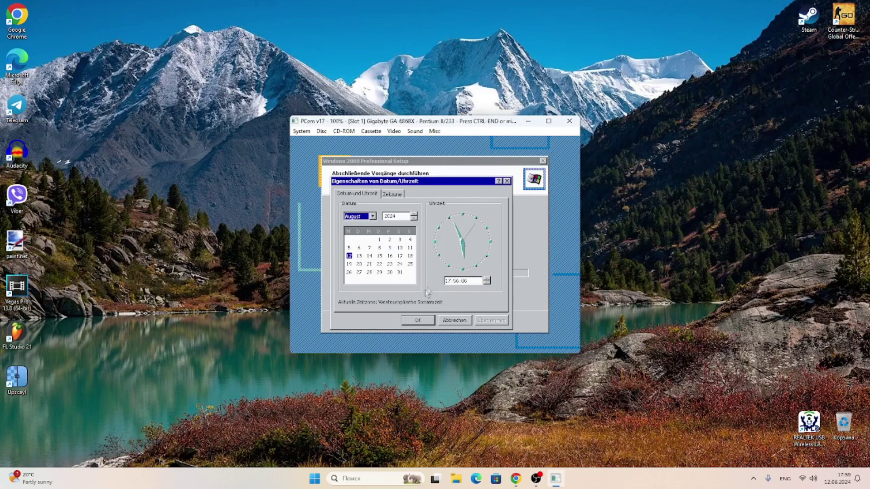
click(416, 321)
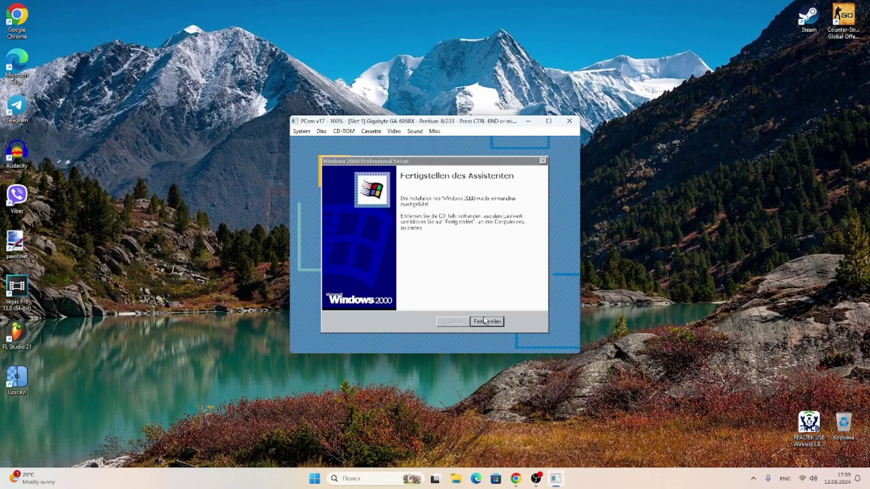
- Empty the virtual CD-ROM drive and finish the setup wizard to restart the machine
key(ctrl+End)
click(343, 131)
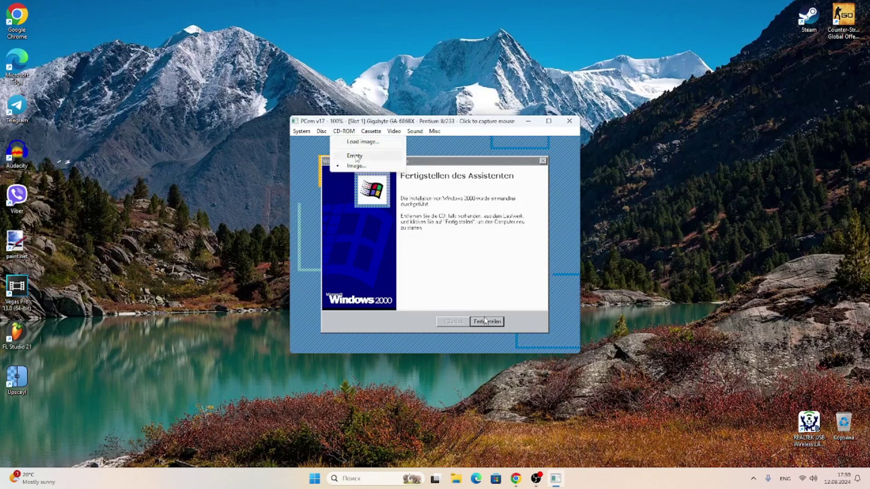
click(355, 156)
click(486, 324)
click(486, 322)
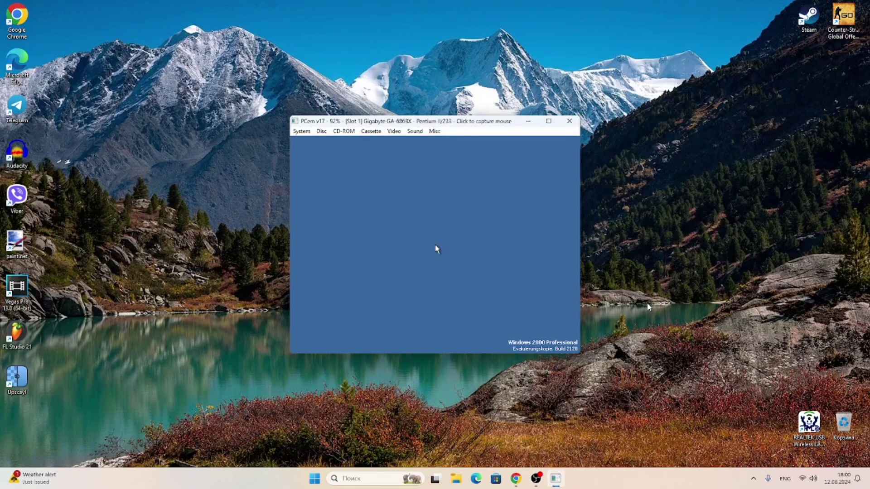
- Log on to Windows 2000 with the preset administrator account and a blank password
click(502, 322)
click(516, 323)
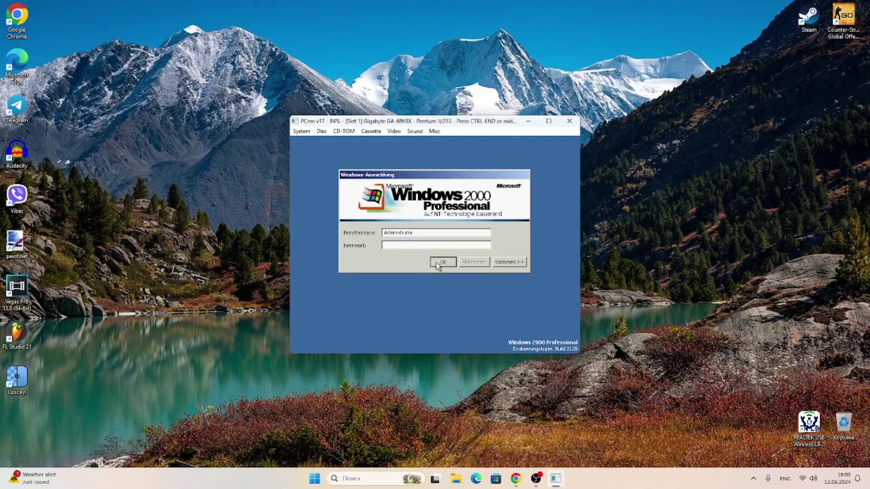
click(436, 262)
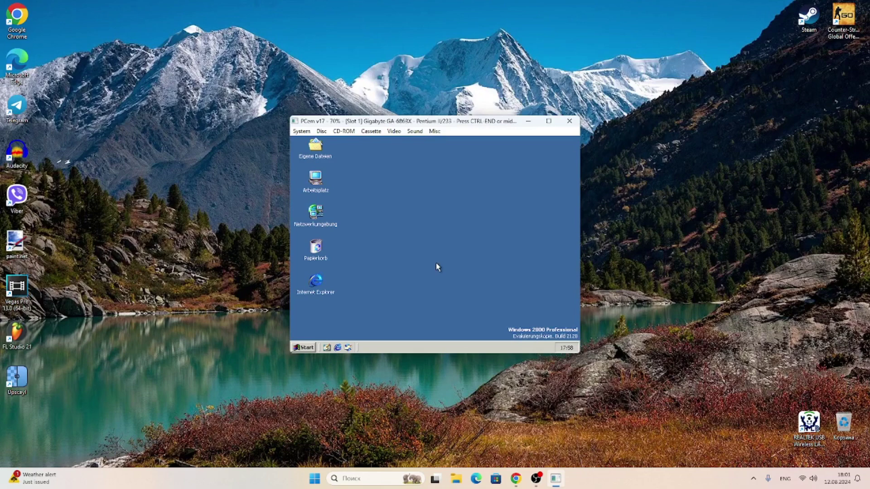
- Stop the Windows 2000 getting-started dialog from showing at startup and close it
key(ctrl+End)
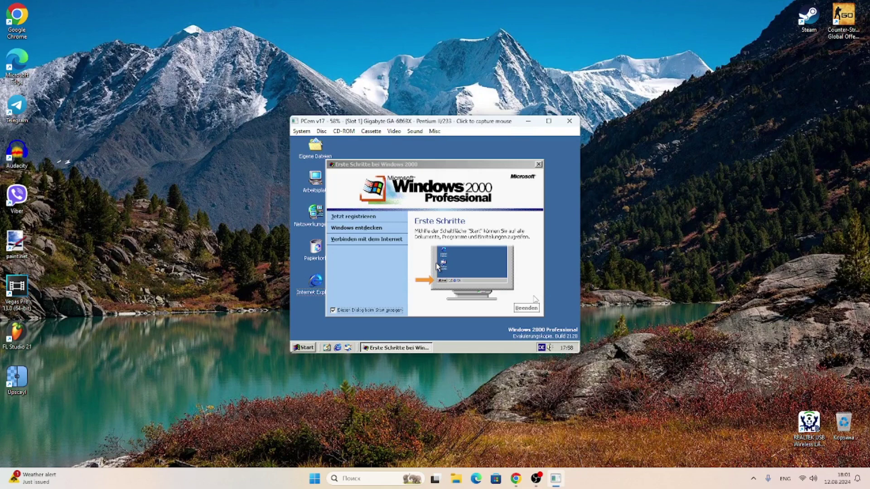
click(399, 276)
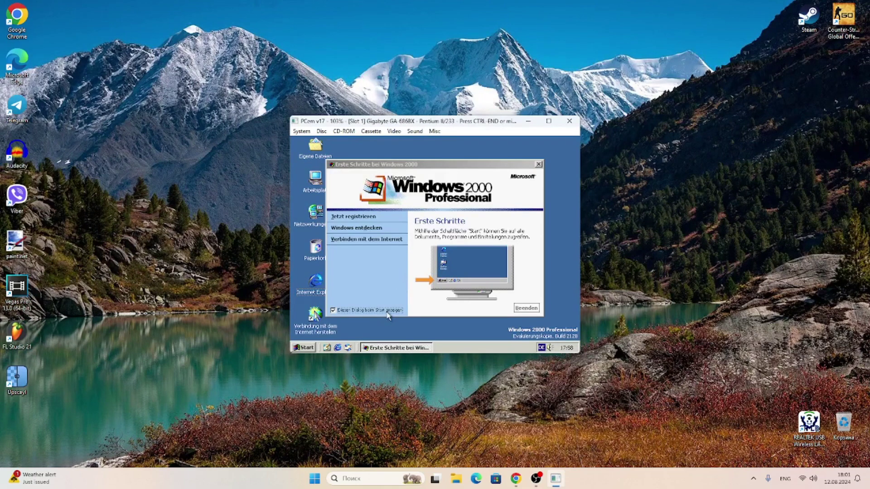
click(387, 312)
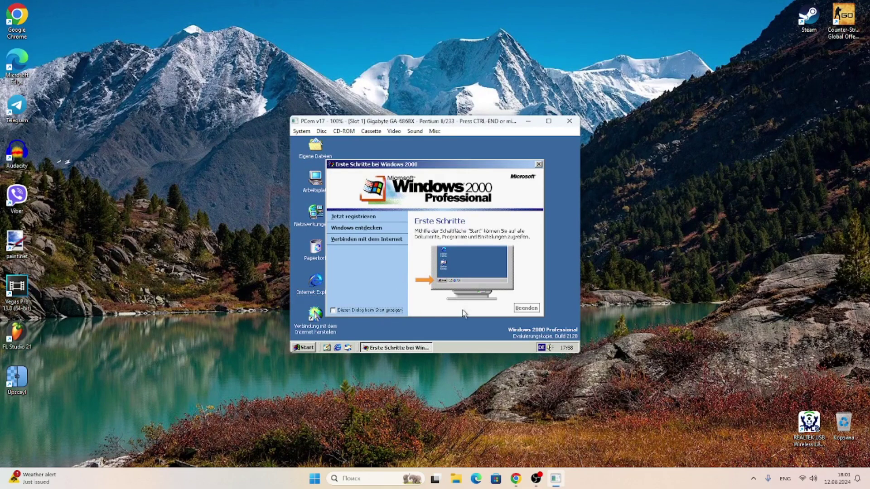
click(538, 164)
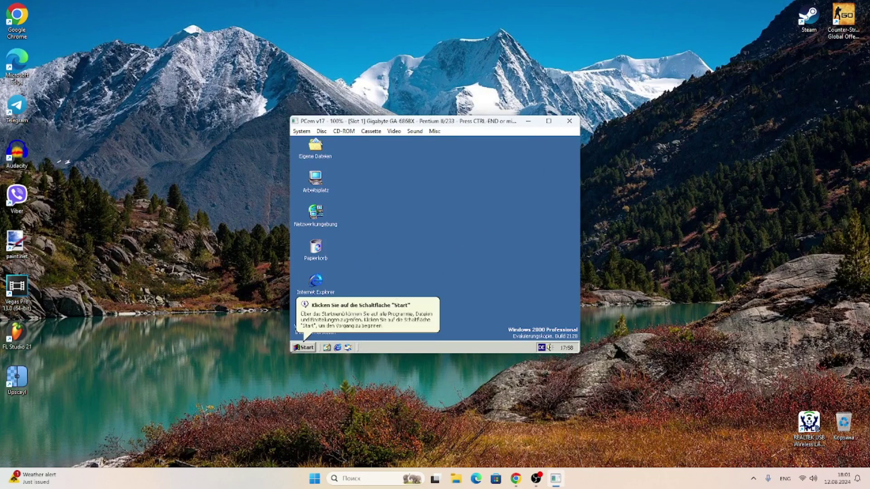
- Look at the Start menu's entries and close it again
click(302, 348)
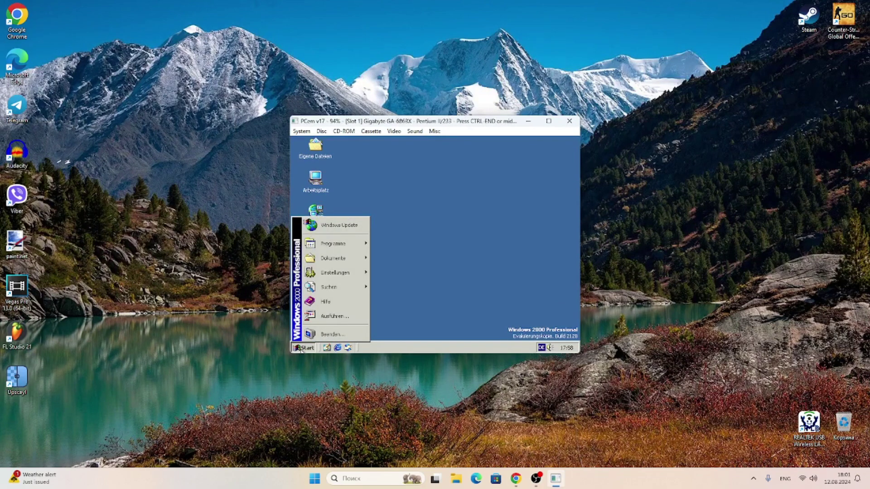
click(302, 348)
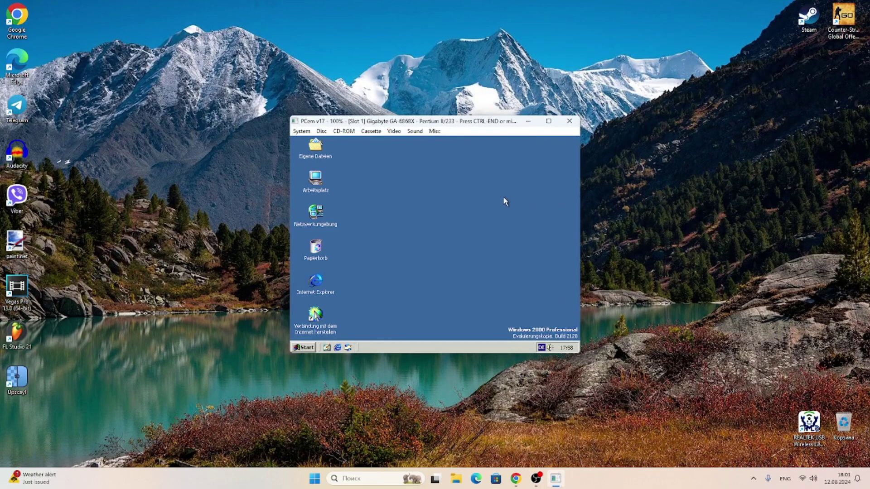